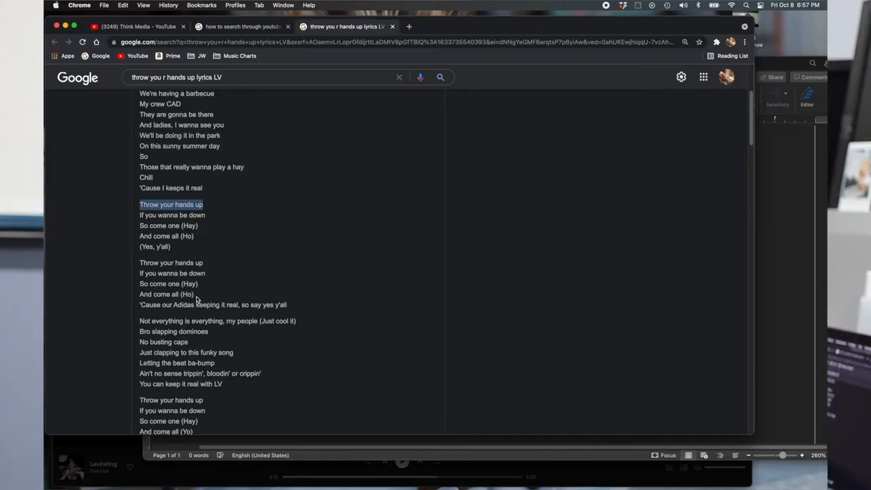
- Examine the song's lyrics for repeated "Throw your hands up" choruses and the verses between them
{"action": "left_click_drag", "start_coordinate": [139, 262], "coordinate": [212, 266]}
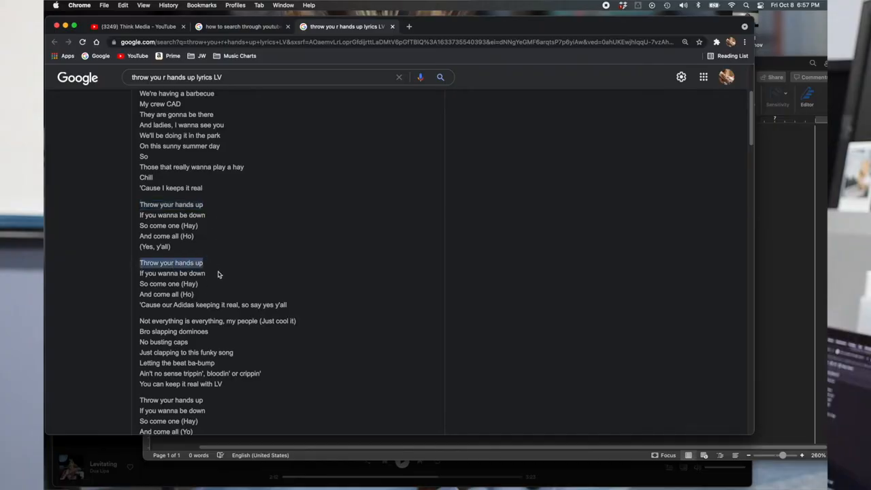
{"action": "left_click_drag", "start_coordinate": [284, 306], "coordinate": [142, 307]}
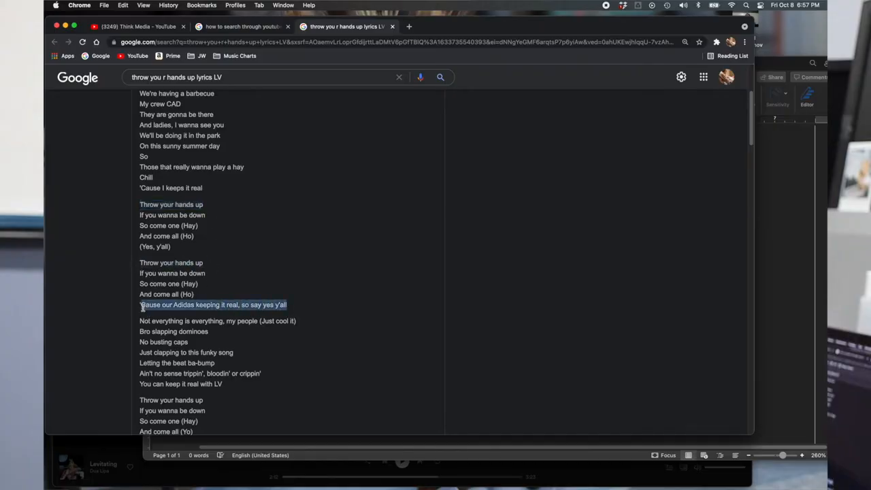
{"action": "scroll", "coordinate": [458, 274], "scroll_direction": "down", "scroll_amount": 5}
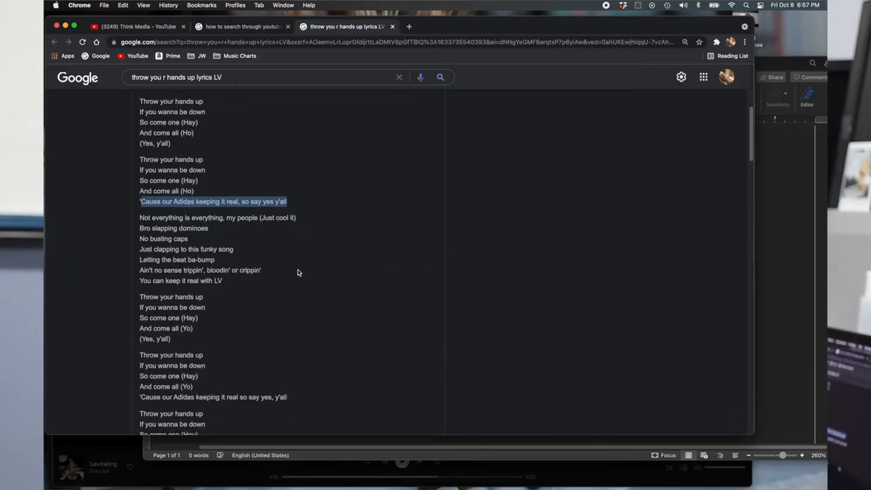
{"action": "scroll", "coordinate": [265, 263], "scroll_direction": "down", "scroll_amount": 2}
{"action": "left_click_drag", "start_coordinate": [202, 268], "coordinate": [173, 268]}
{"action": "scroll", "coordinate": [306, 348], "scroll_direction": "down", "scroll_amount": 1}
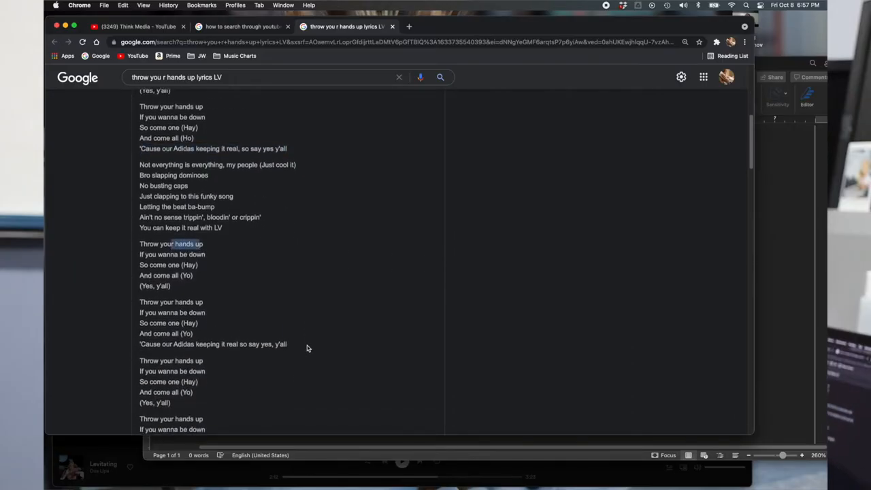
{"action": "left_click_drag", "start_coordinate": [203, 371], "coordinate": [180, 371]}
{"action": "scroll", "coordinate": [292, 346], "scroll_direction": "down", "scroll_amount": 7}
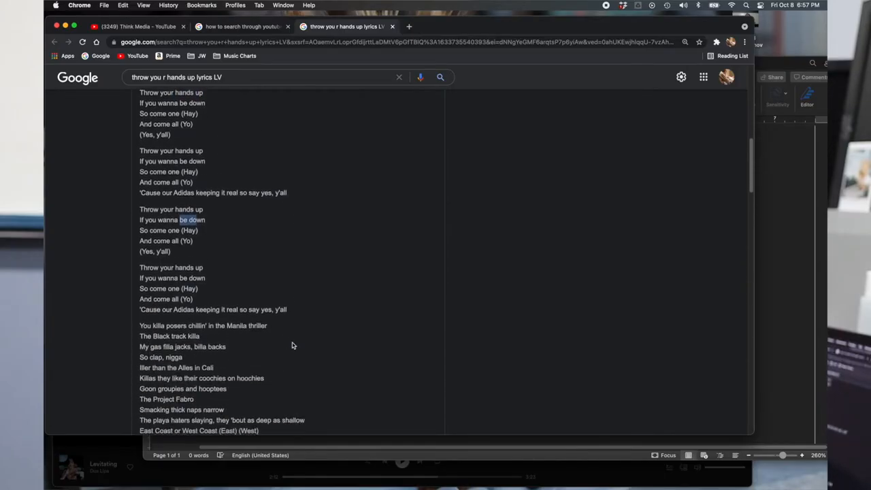
{"action": "scroll", "coordinate": [292, 346], "scroll_direction": "down", "scroll_amount": 5}
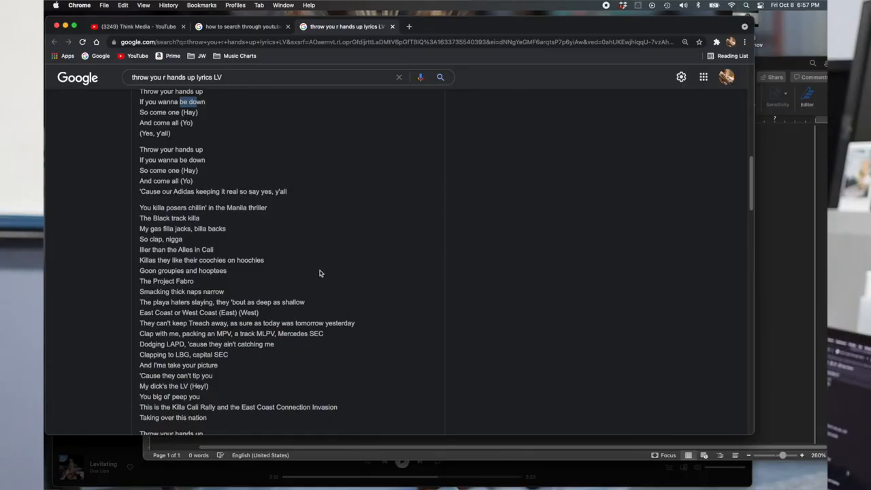
{"action": "scroll", "coordinate": [320, 273], "scroll_direction": "down", "scroll_amount": 2}
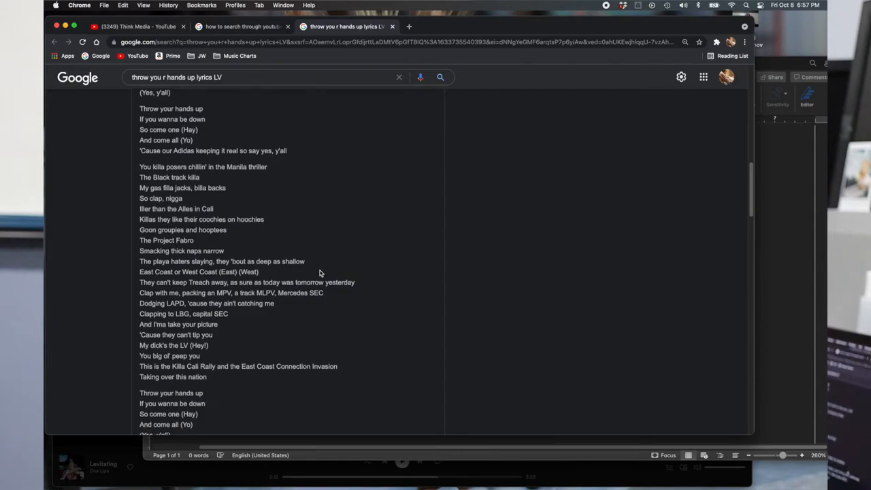
{"action": "scroll", "coordinate": [320, 273], "scroll_direction": "down", "scroll_amount": 8}
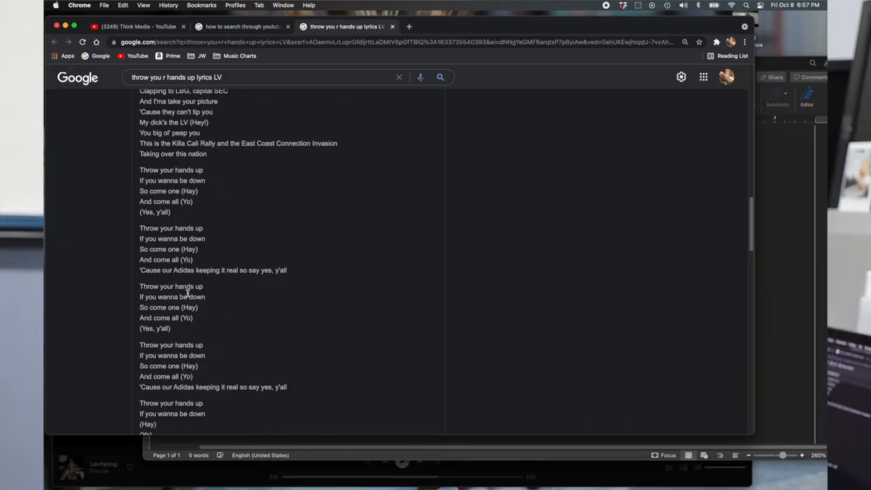
{"action": "scroll", "coordinate": [188, 293], "scroll_direction": "down", "scroll_amount": 3}
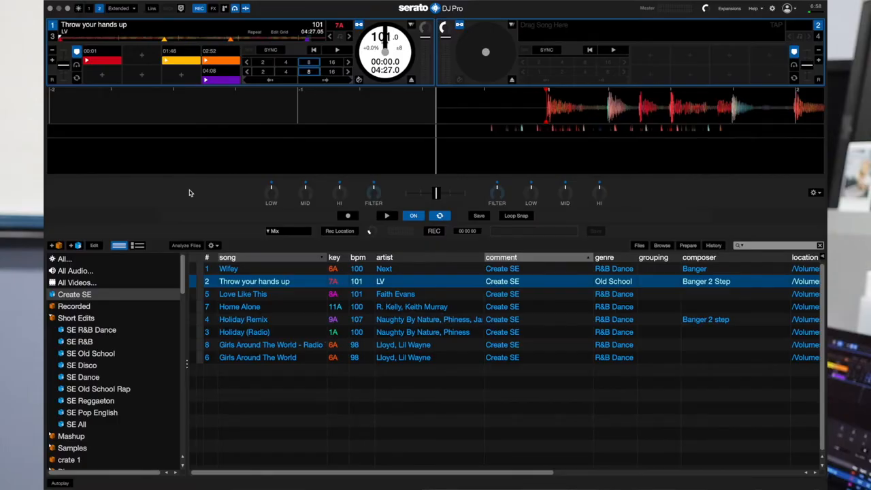
- Switch to Serato DJ Pro and audition the 00:01, 01:46 and 02:52 cue points of "Throw your hands up"
{"action": "left_click", "coordinate": [88, 64]}
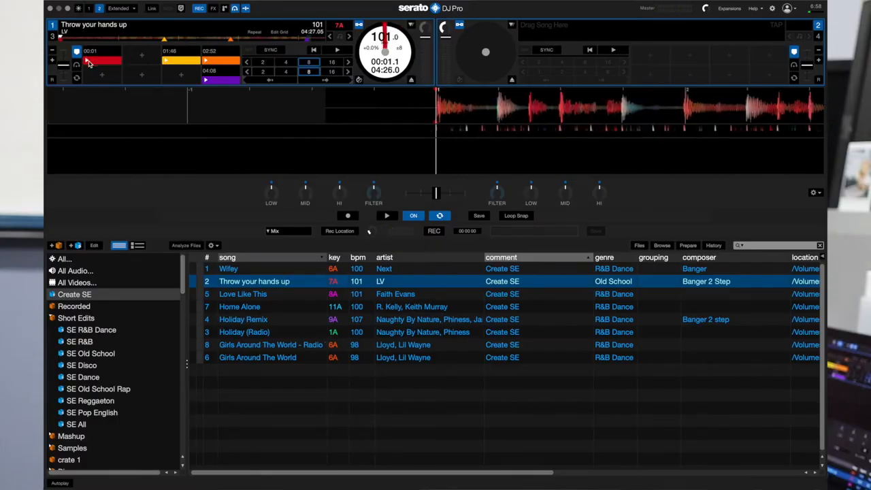
{"action": "left_click", "coordinate": [169, 63]}
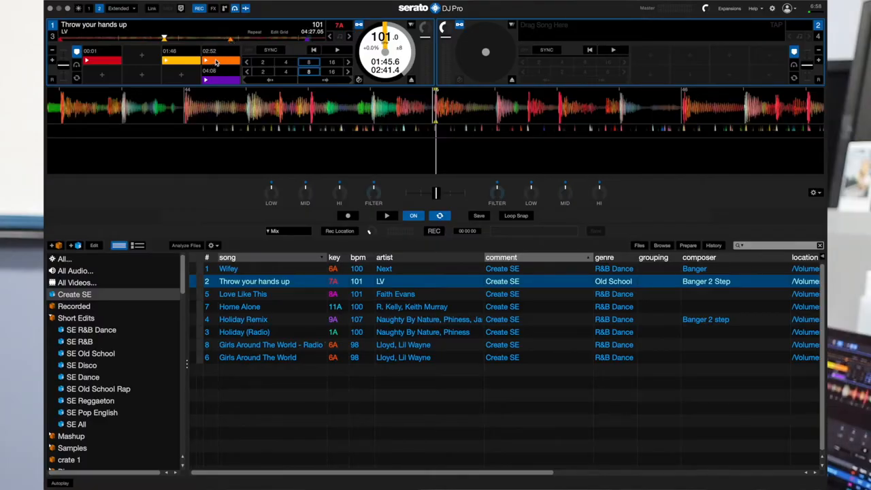
{"action": "left_click", "coordinate": [215, 63]}
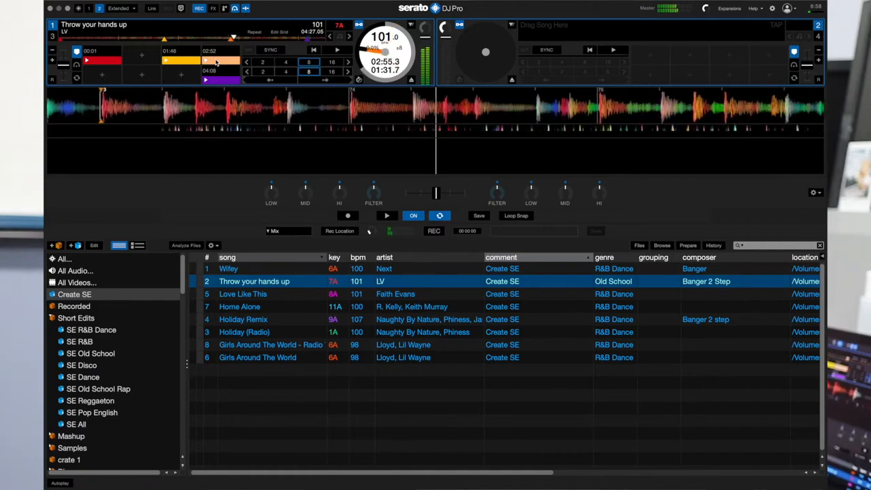
{"action": "left_click", "coordinate": [216, 62]}
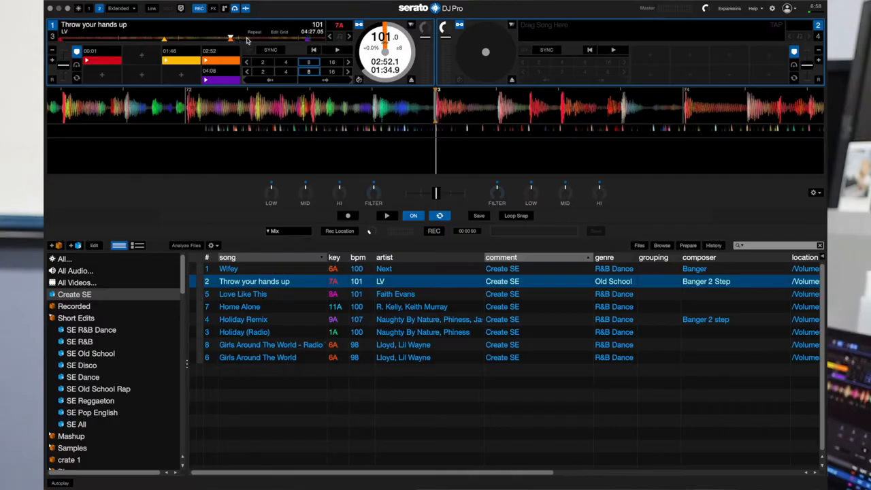
- Play the track from about 03:16 and review the section up to the 04:08 cue point
{"action": "left_click", "coordinate": [255, 39]}
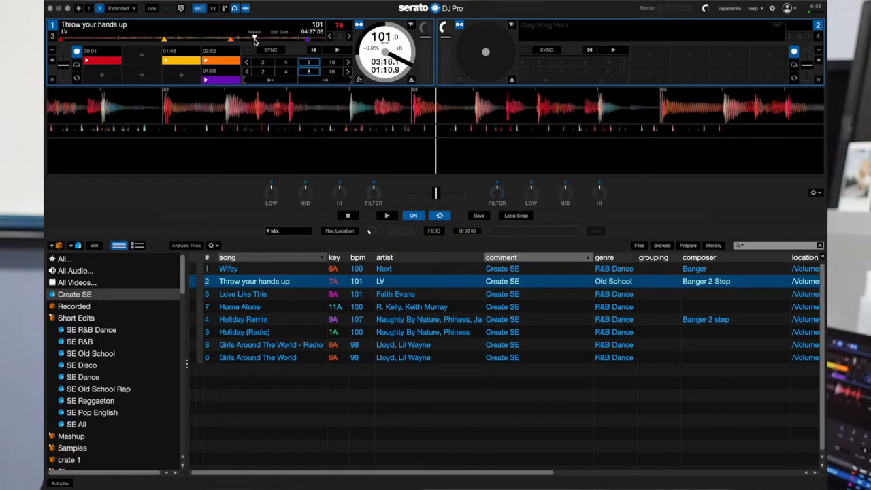
{"action": "key", "text": "space"}
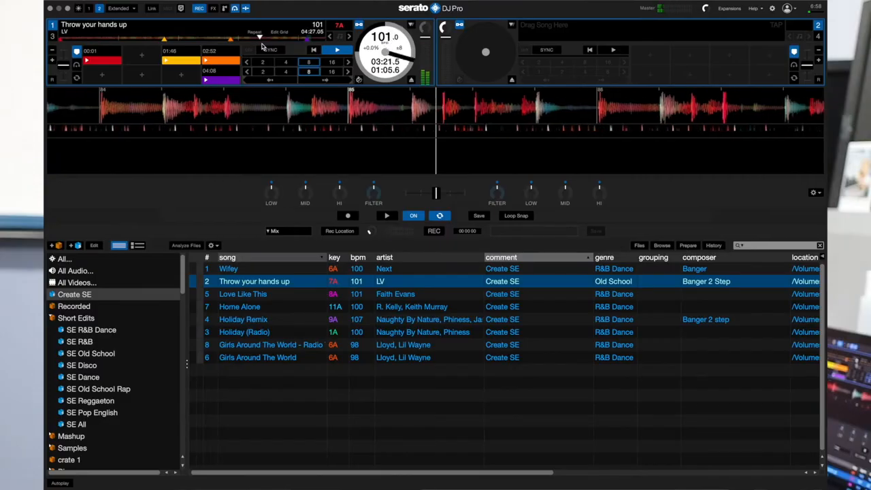
{"action": "key", "text": "space"}
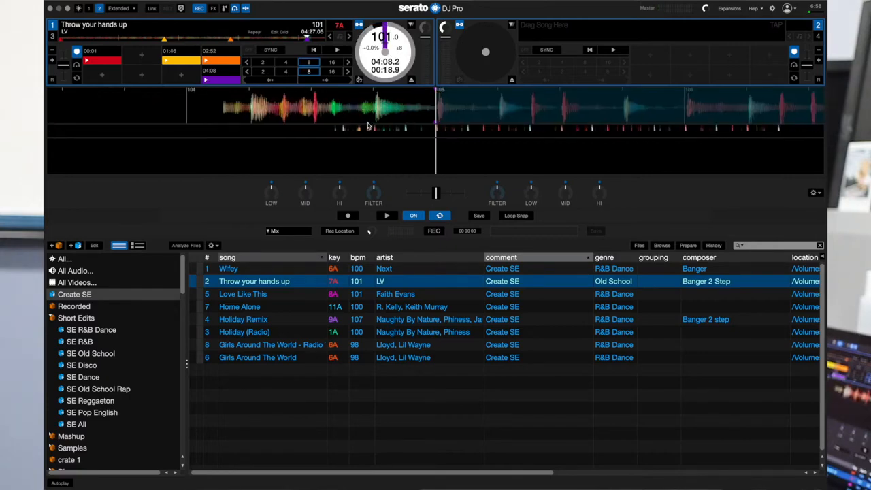
{"action": "key", "text": "space"}
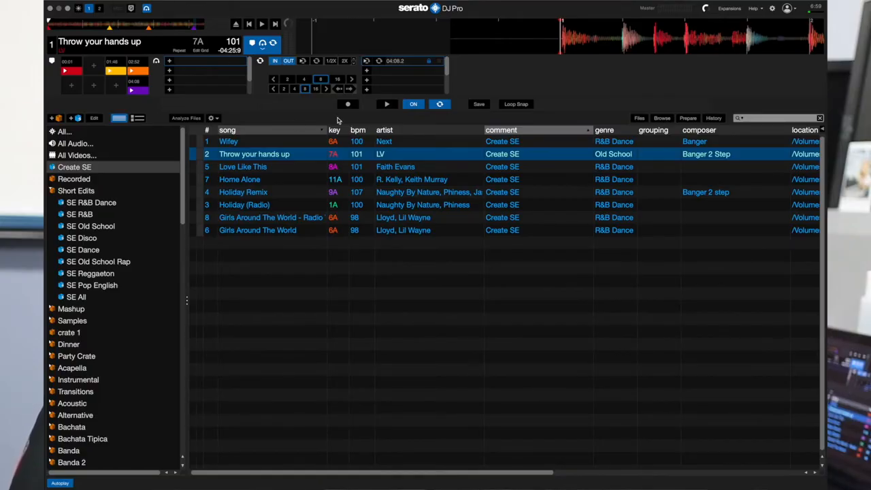
- Switch to the two-deck display with flip looping turned off and the recording panel hidden
{"action": "left_click", "coordinate": [99, 9]}
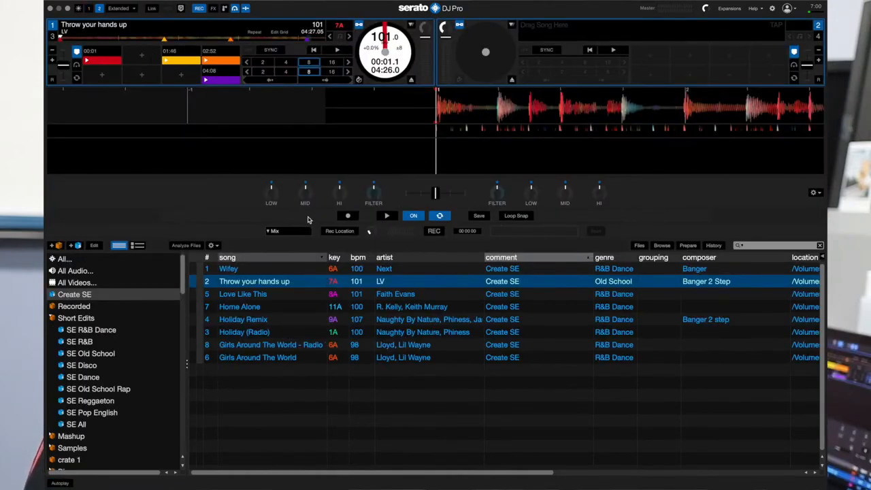
{"action": "left_click", "coordinate": [440, 216]}
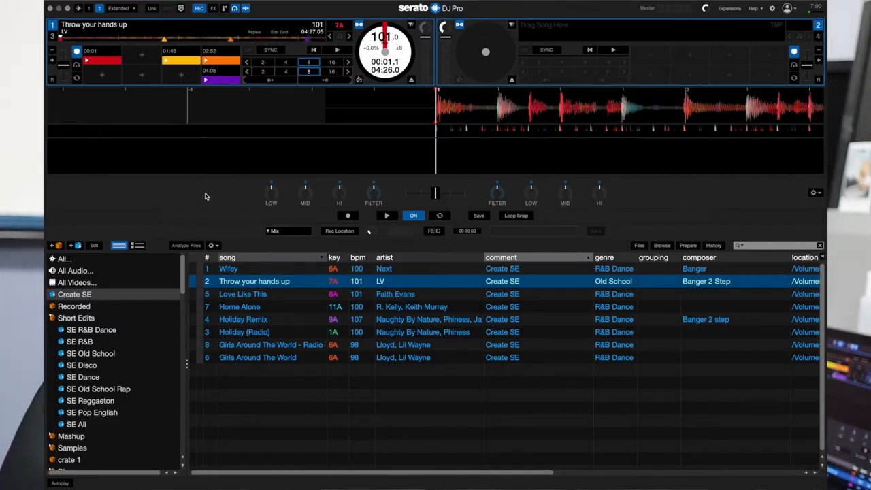
{"action": "left_click", "coordinate": [199, 9]}
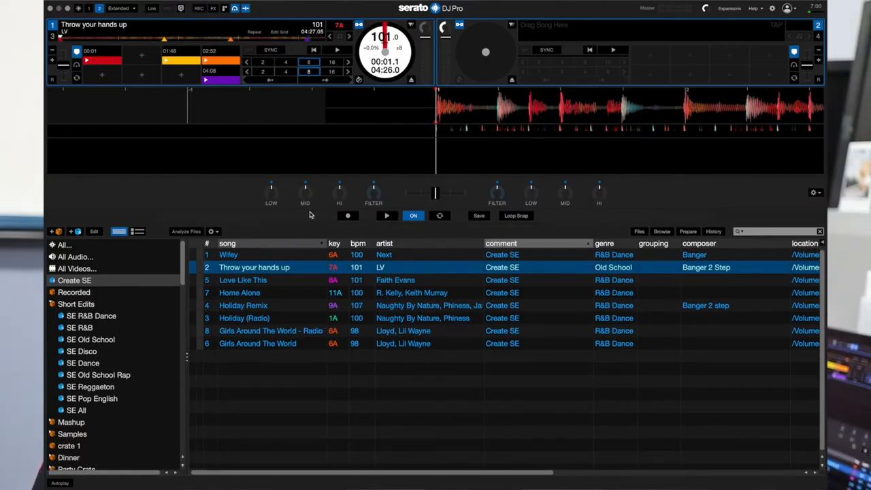
- Preview the planned jump positions in the track overview: the start, the 01:46 cue and the 02:52 cue
{"action": "left_click", "coordinate": [64, 40]}
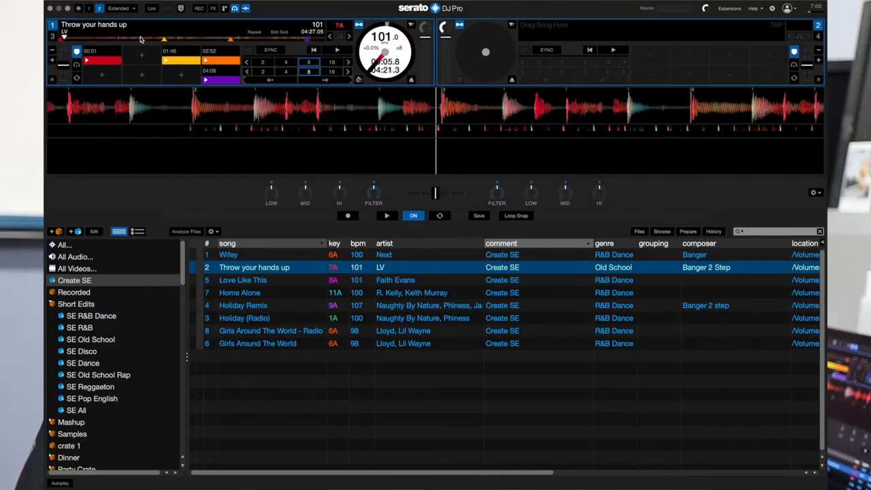
{"action": "left_click", "coordinate": [164, 39]}
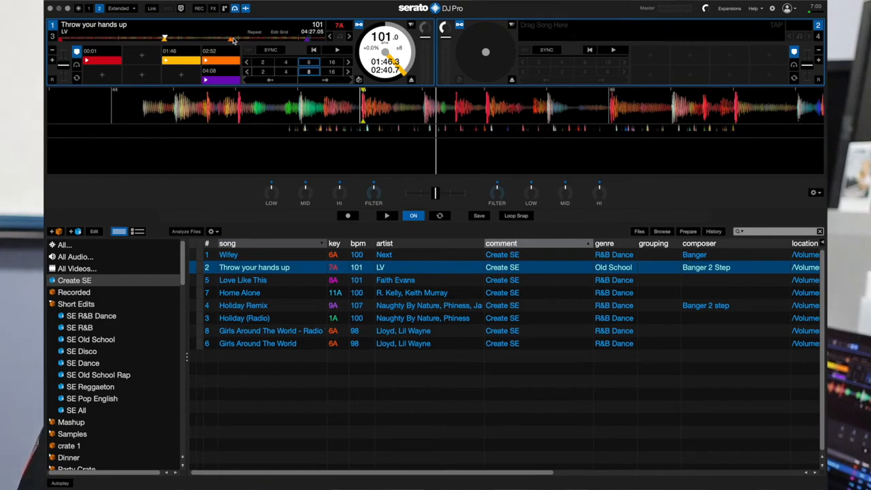
{"action": "left_click", "coordinate": [232, 42]}
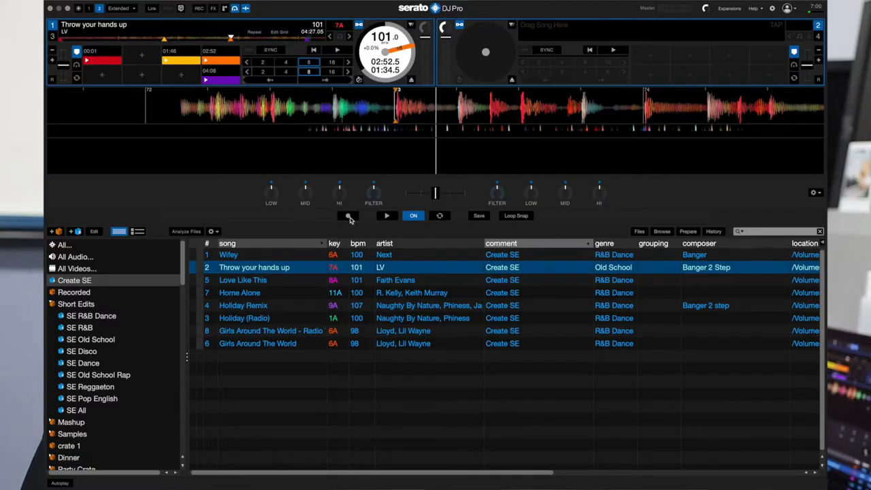
- Record a flip that starts at the 00:01 cue and runs through the 01:46 cue to the 02:52 cue
{"action": "left_click", "coordinate": [348, 216]}
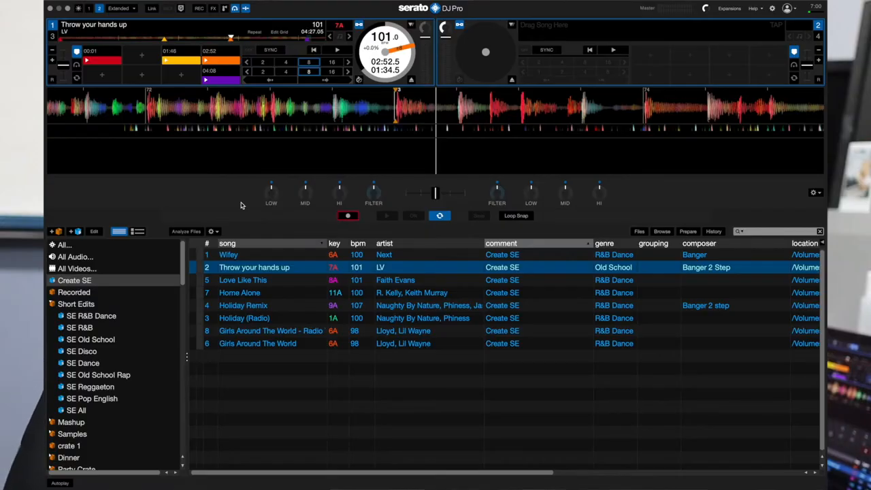
{"action": "left_click", "coordinate": [91, 63]}
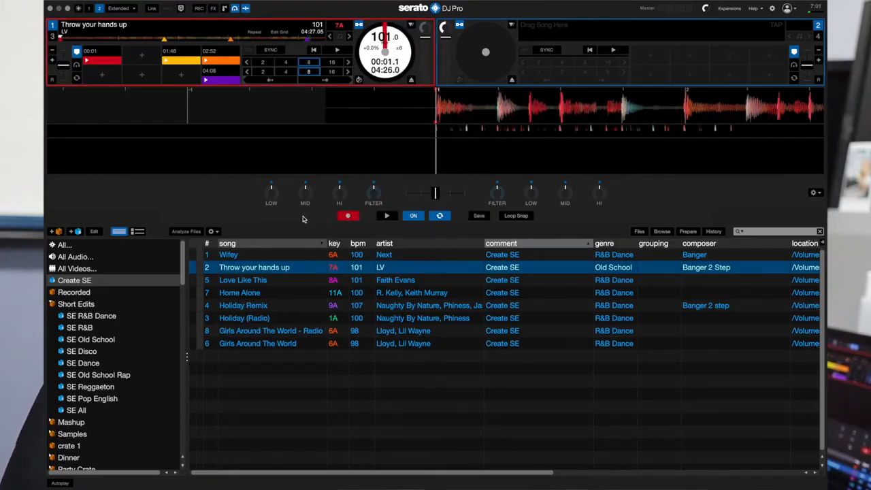
{"action": "left_click", "coordinate": [162, 40]}
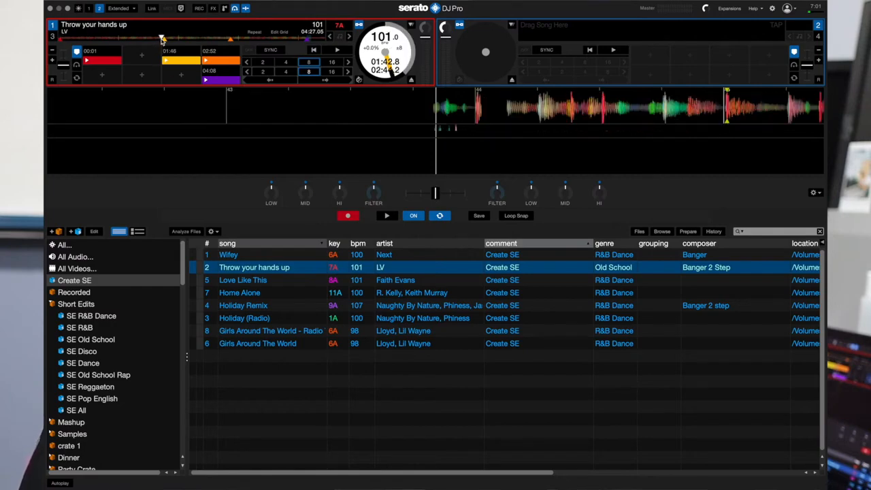
{"action": "left_click_drag", "start_coordinate": [611, 123], "coordinate": [479, 111]}
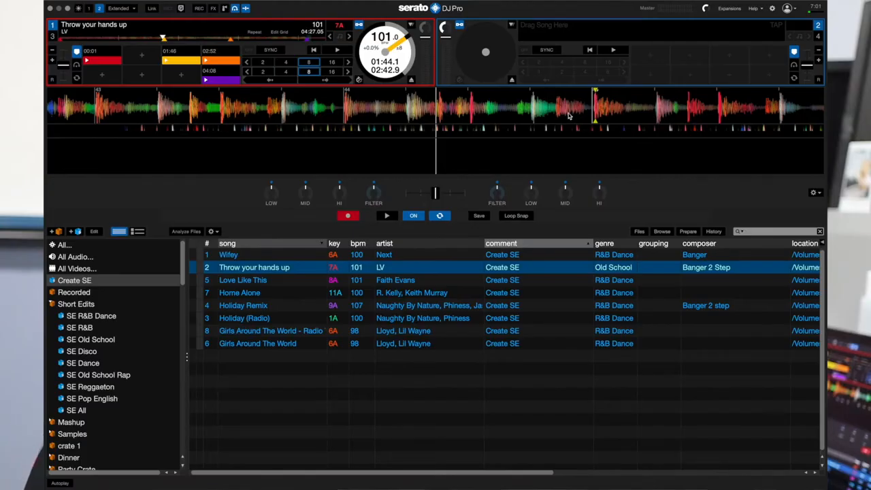
{"action": "left_click_drag", "start_coordinate": [567, 115], "coordinate": [418, 116]}
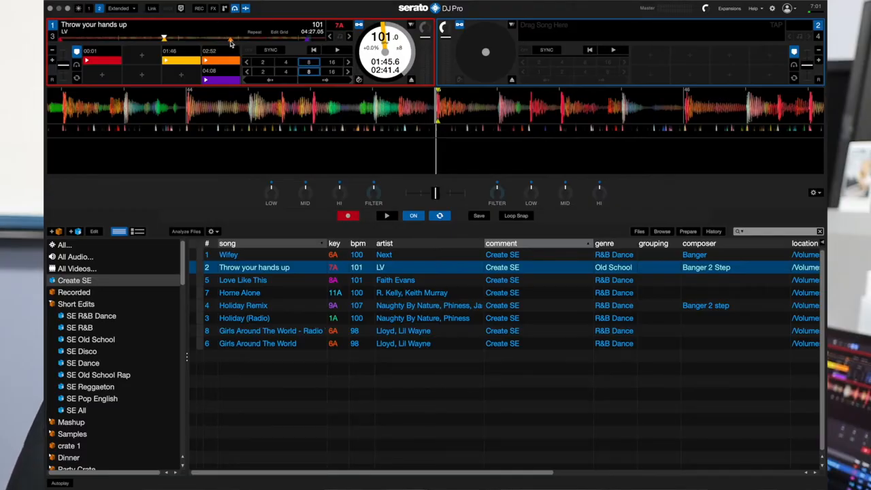
{"action": "left_click", "coordinate": [217, 62]}
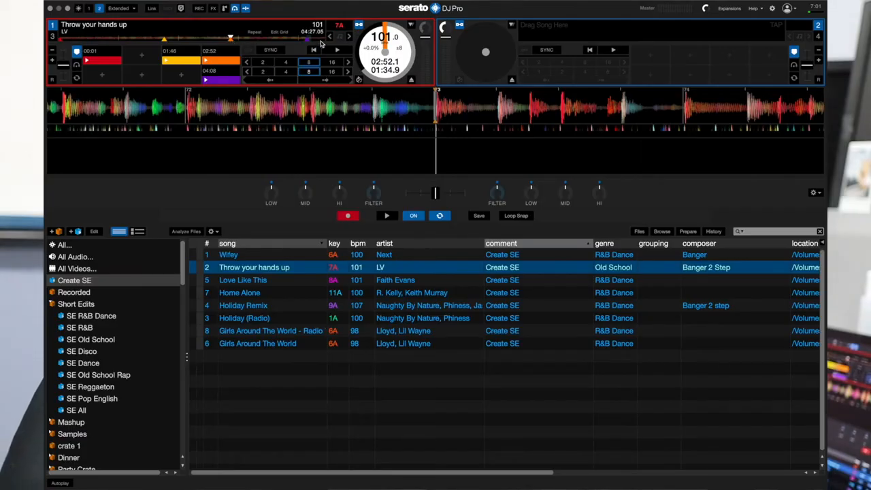
- Move the playhead to the very end of the track and save the recorded flip with looping turned off
{"action": "left_click", "coordinate": [322, 40]}
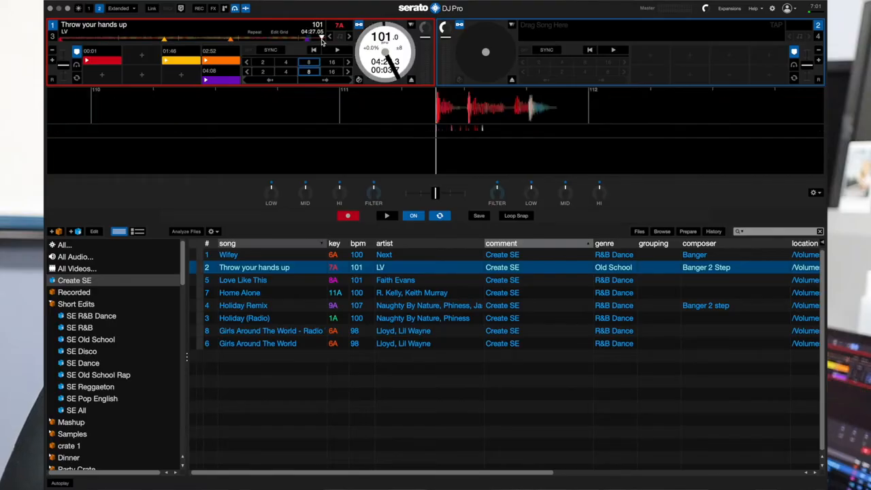
{"action": "left_click_drag", "start_coordinate": [715, 105], "coordinate": [361, 109]}
{"action": "left_click", "coordinate": [440, 217]}
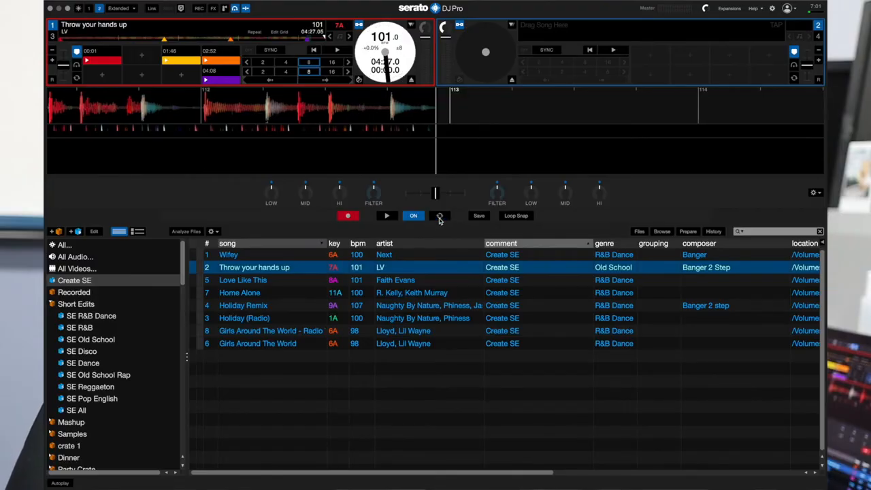
{"action": "left_click", "coordinate": [479, 216]}
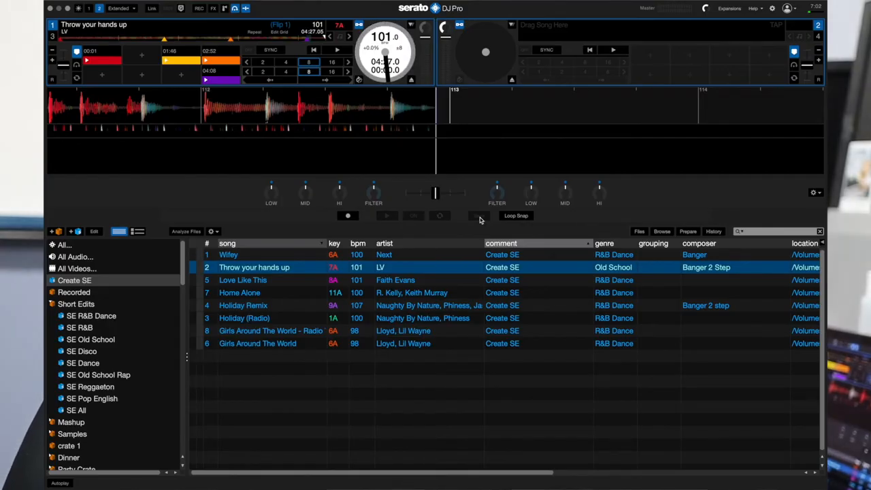
- Show the deck's saved flips and play the new flip from its 00:01 start
{"action": "left_click", "coordinate": [76, 66]}
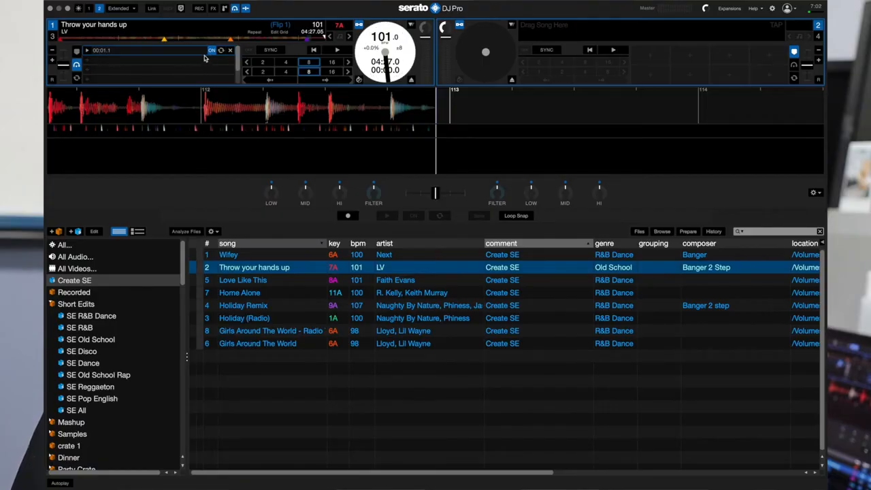
{"action": "left_click", "coordinate": [87, 51]}
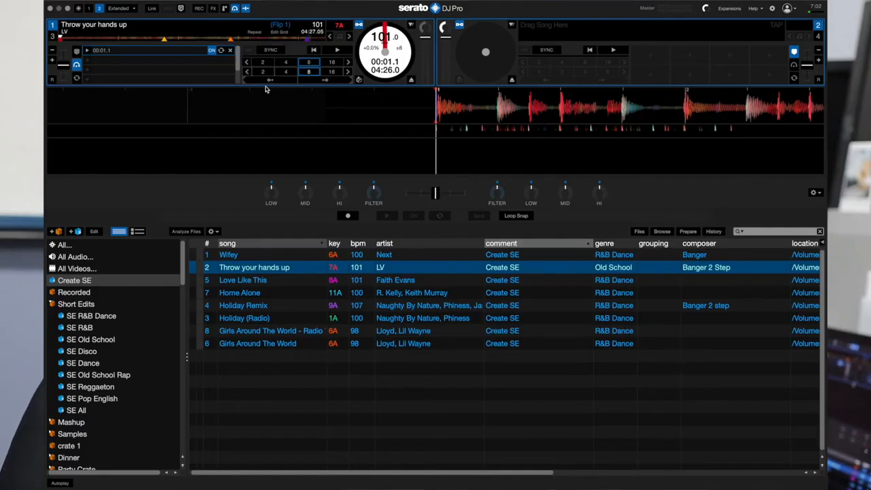
{"action": "key", "text": "space"}
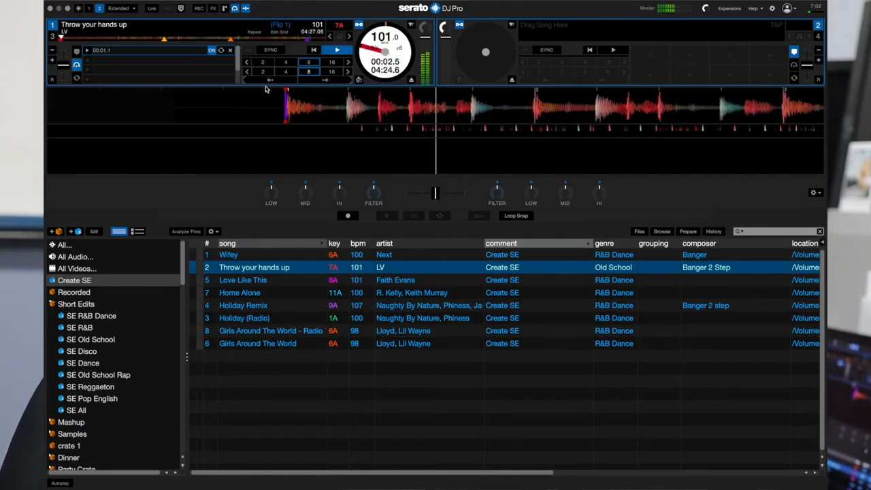
- Pause the deck, move to about 01:40, and play through the 01:46 cue to check the flip's jump to the 02:52 cue
{"action": "key", "text": "space"}
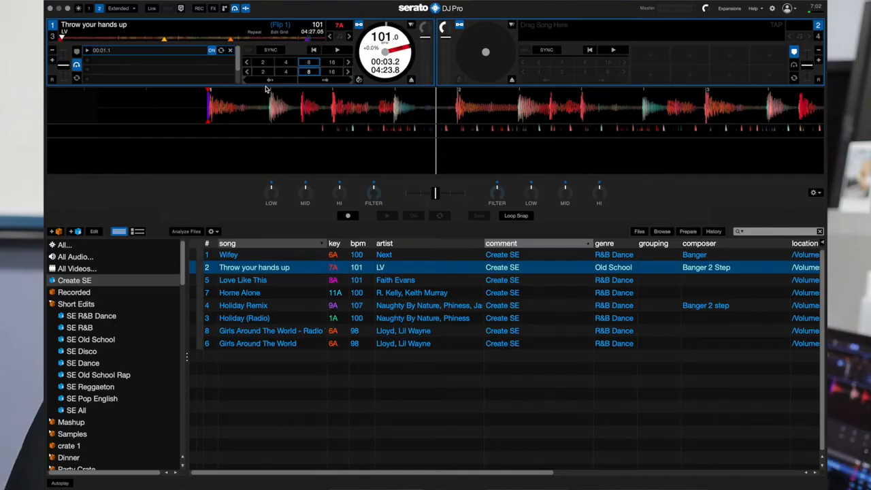
{"action": "left_click", "coordinate": [160, 39]}
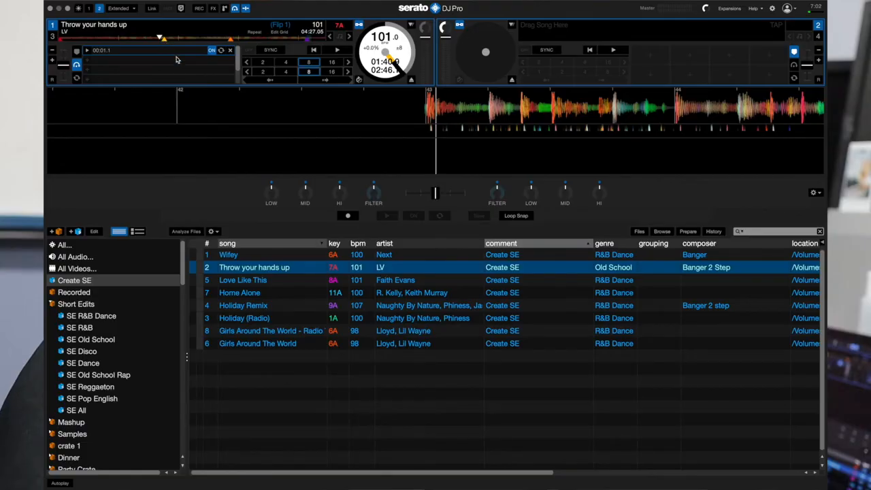
{"action": "key", "text": "w"}
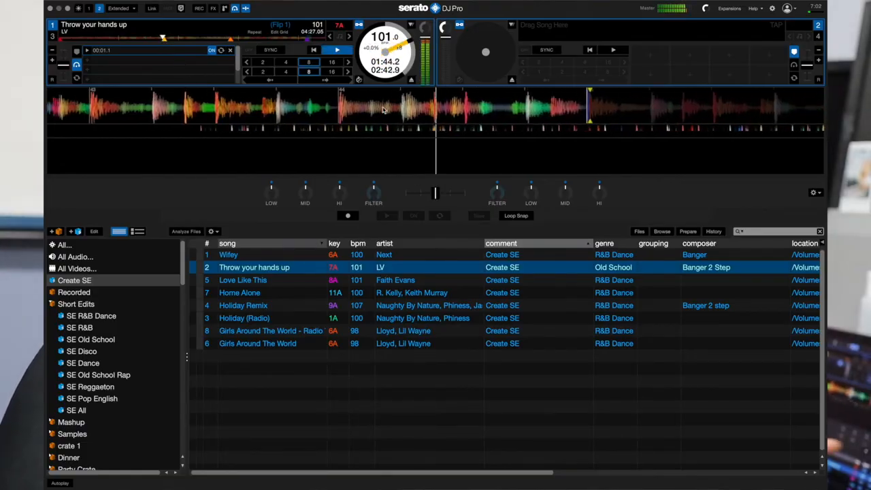
{"action": "key", "text": "3"}
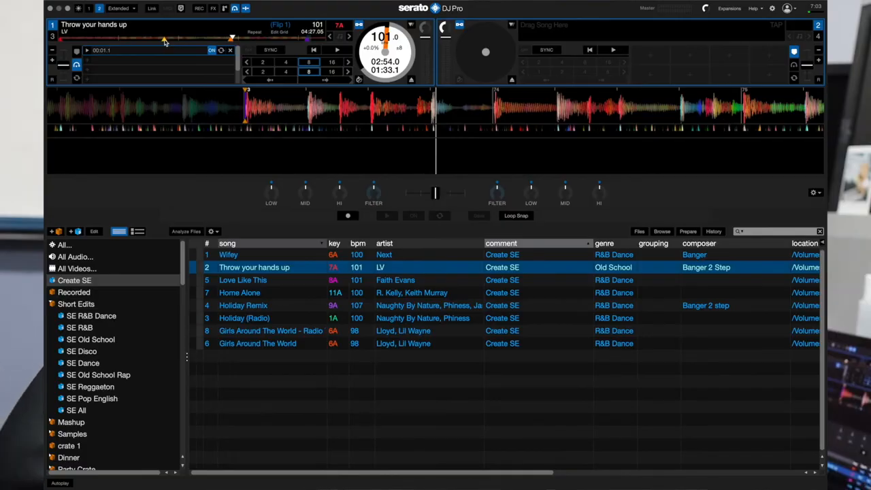
- View the deck's cue points, switch back to its saved flips, and trigger the flip from its 00:01 start
{"action": "left_click", "coordinate": [76, 52]}
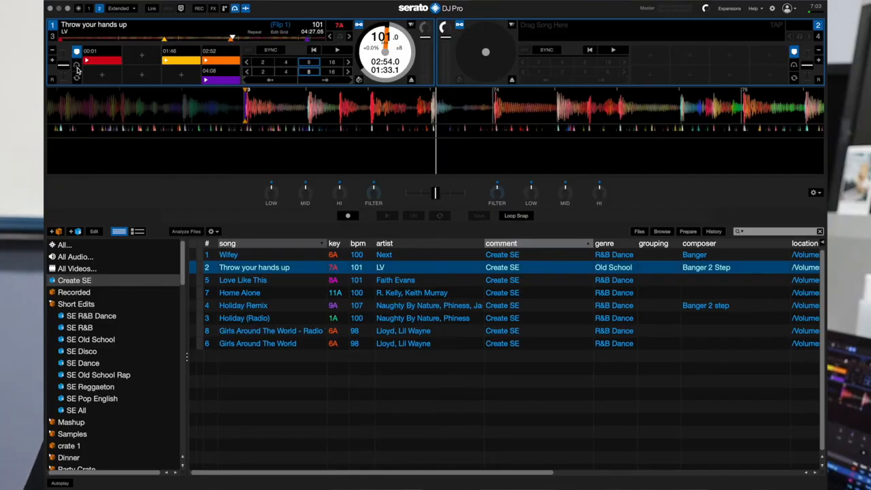
{"action": "left_click", "coordinate": [76, 66]}
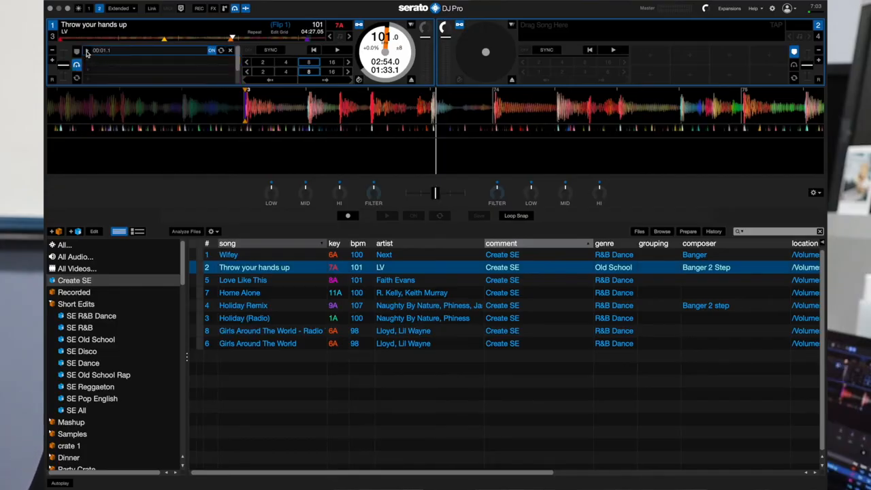
{"action": "left_click", "coordinate": [88, 51]}
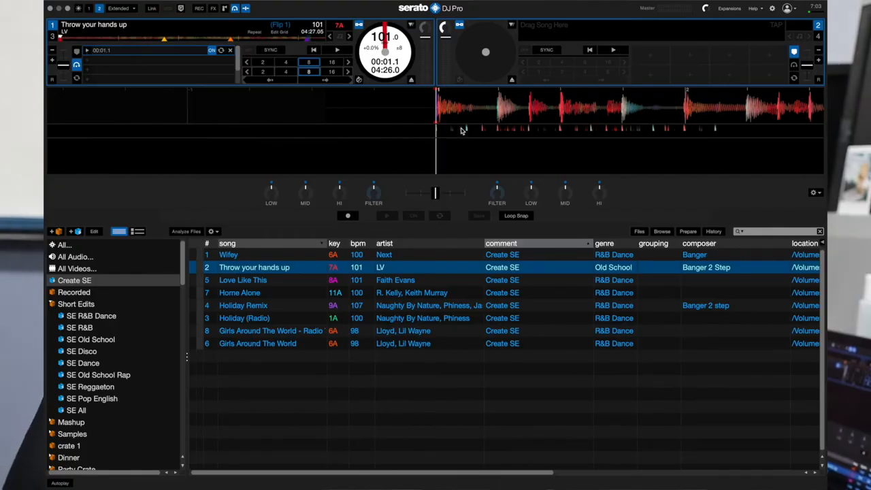
- Replace the Flip controls with the recording controls and briefly play the track to check the recording level
{"action": "left_click", "coordinate": [198, 8]}
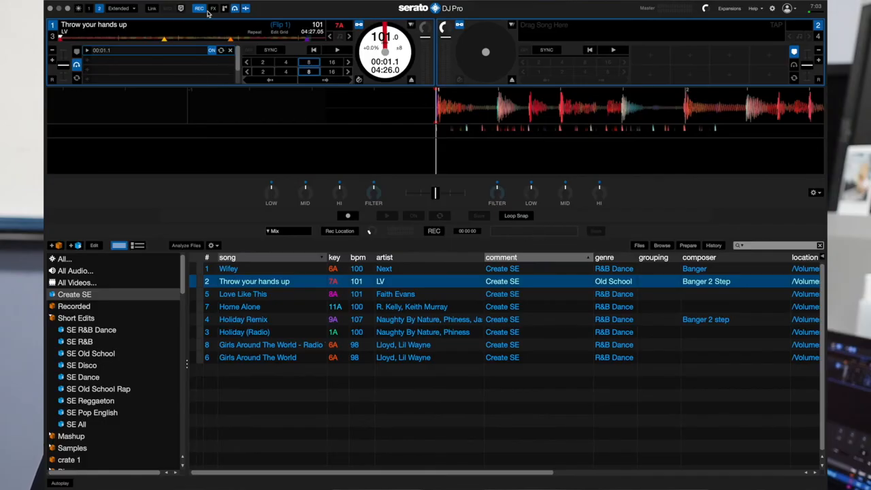
{"action": "left_click", "coordinate": [234, 8]}
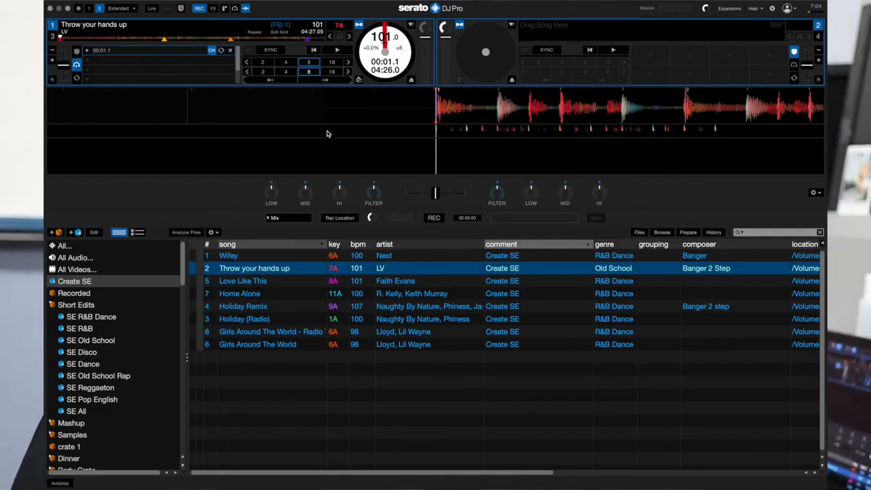
{"action": "left_click", "coordinate": [336, 51]}
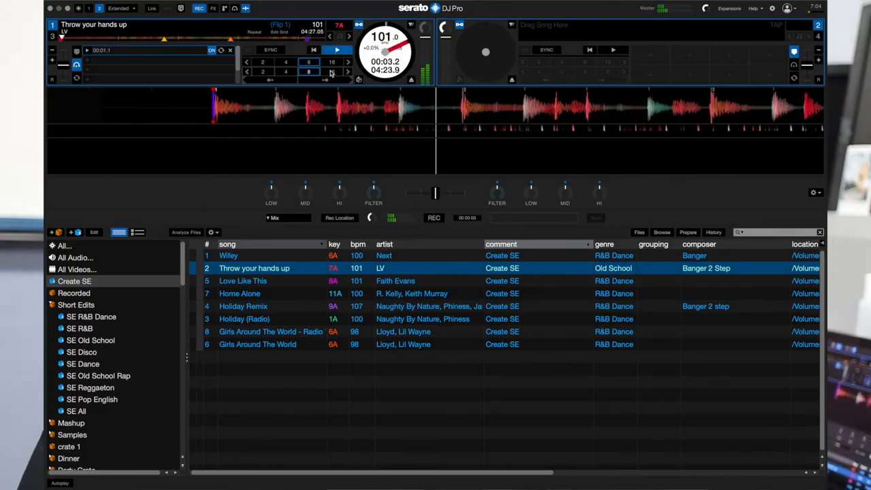
{"action": "left_click", "coordinate": [336, 51]}
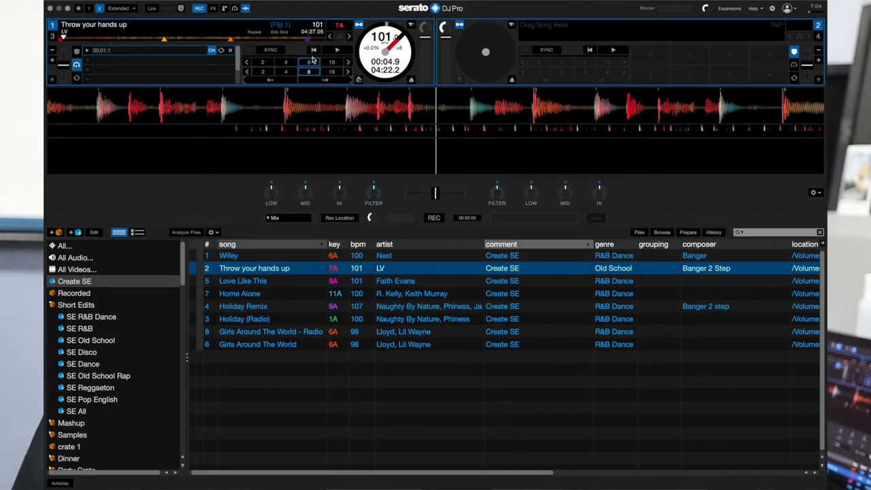
- Cue the track at 00:00.9, just before its first beat, and start recording the mix while the deck plays
{"action": "left_click", "coordinate": [313, 51]}
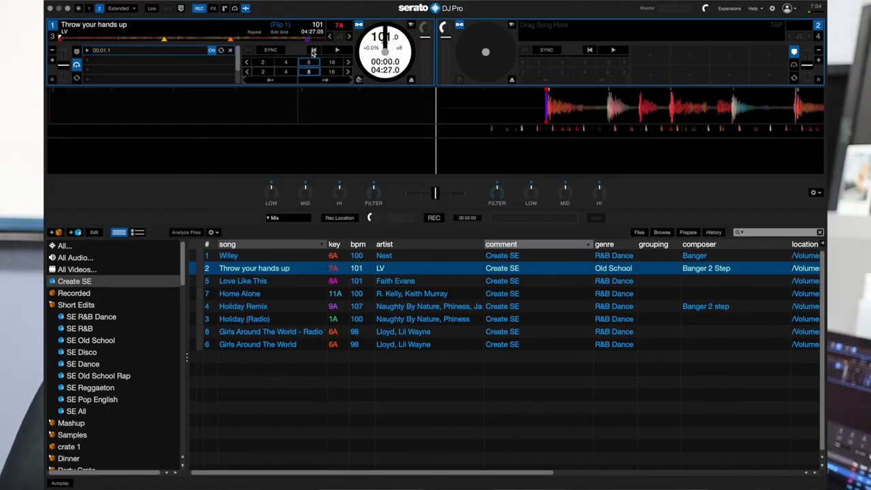
{"action": "left_click_drag", "start_coordinate": [363, 115], "coordinate": [265, 115]}
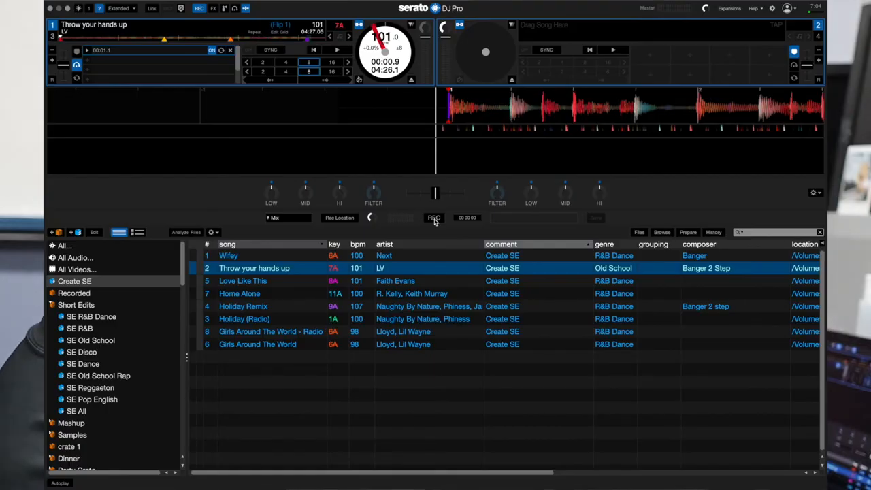
{"action": "left_click", "coordinate": [435, 218]}
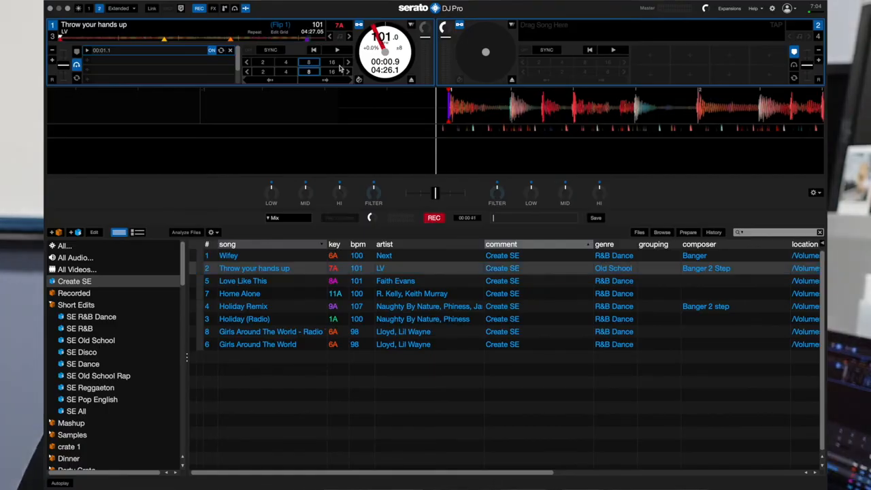
{"action": "left_click", "coordinate": [337, 51]}
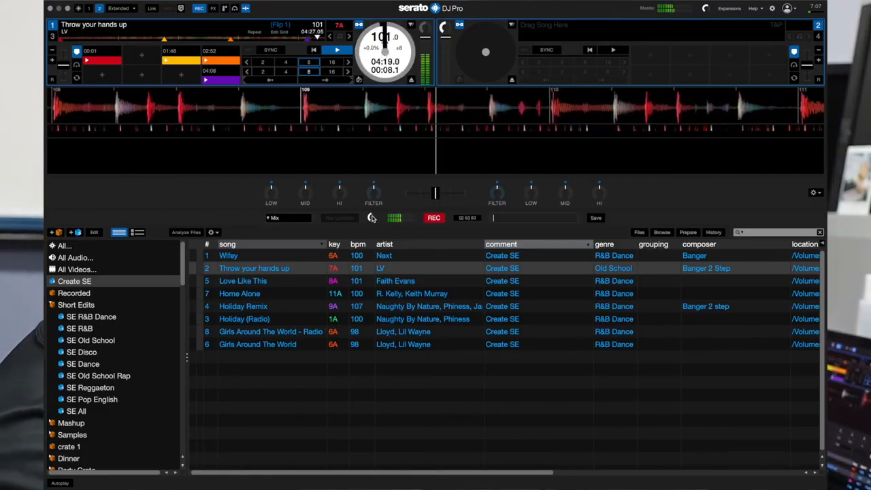
- Save the recorded mix without a name once the track has ended, and stop the deck
{"action": "left_click", "coordinate": [373, 219]}
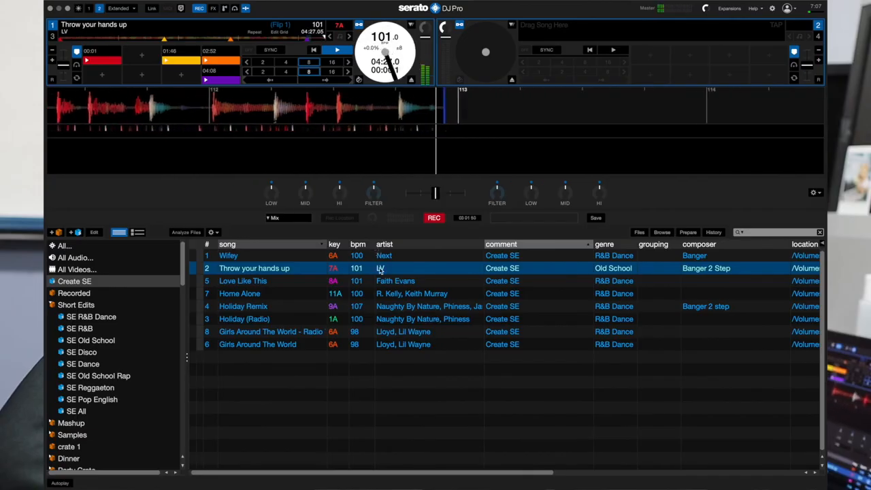
{"action": "left_click", "coordinate": [596, 219]}
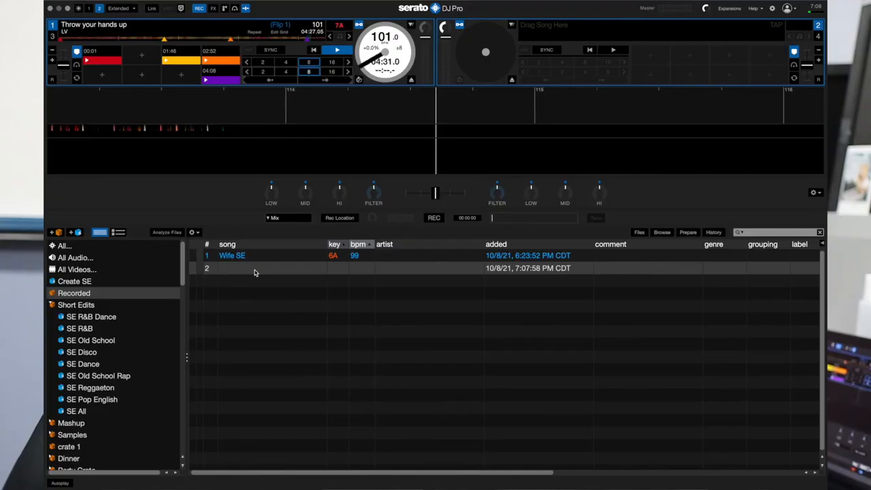
{"action": "left_click", "coordinate": [338, 50]}
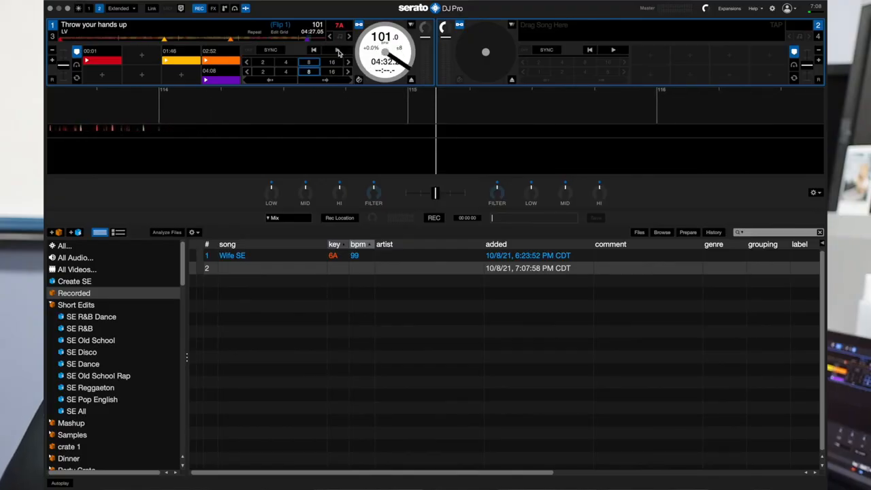
- Give the new untitled recording in the Recorded crate the song title "Throw Your Hands Up SE"
{"action": "double_click", "coordinate": [250, 269]}
{"action": "type", "text": "'thro"}
{"action": "key", "text": "BackSpace"}
{"action": "key", "text": "BackSpace"}
{"action": "key", "text": "BackSpace"}
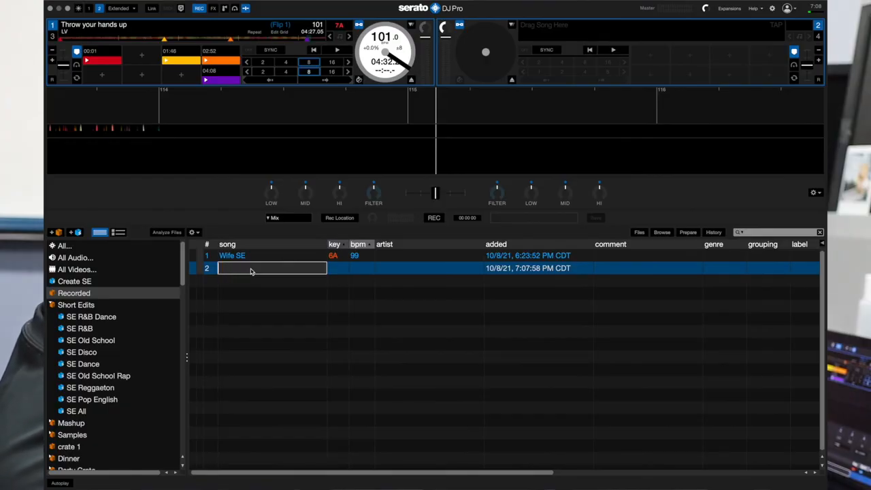
{"action": "type", "text": "Throw"}
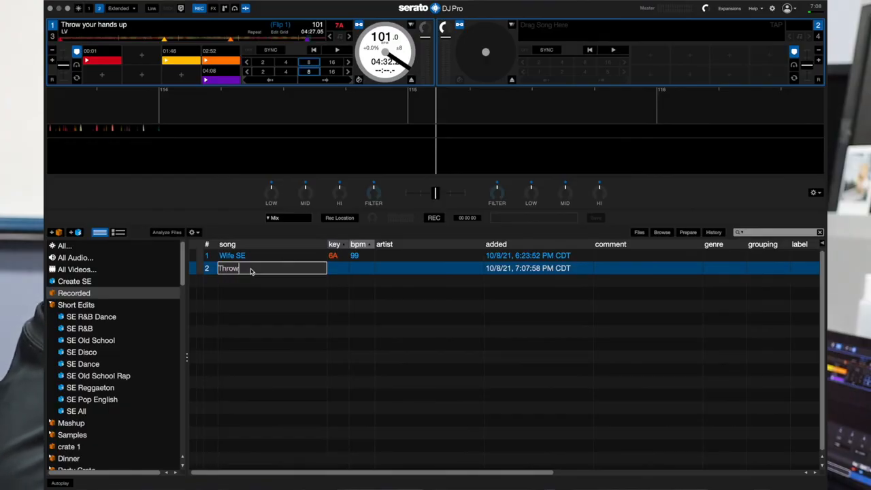
{"action": "type", "text": " Your Hand "}
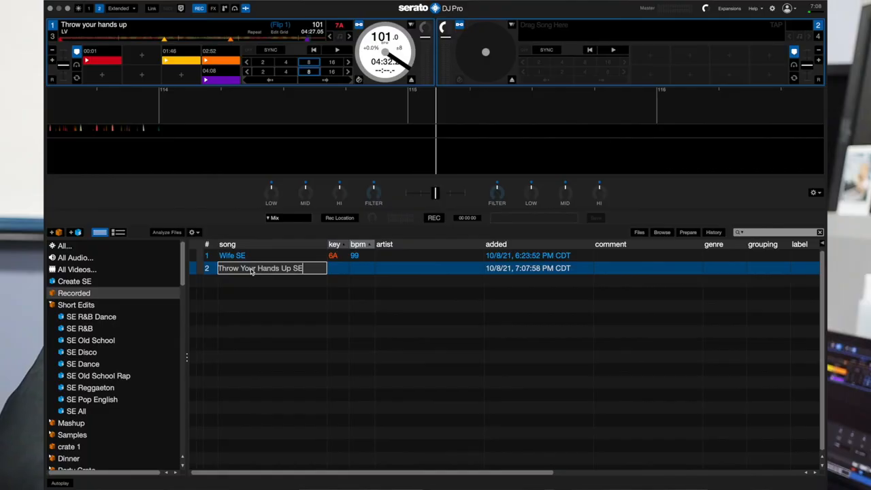
{"action": "type", "text": " Up SE"}
{"action": "key", "text": "Return"}
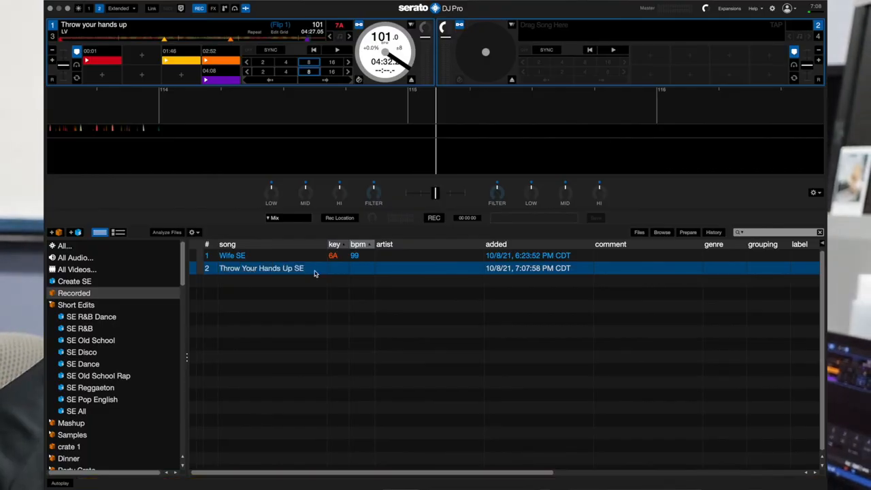